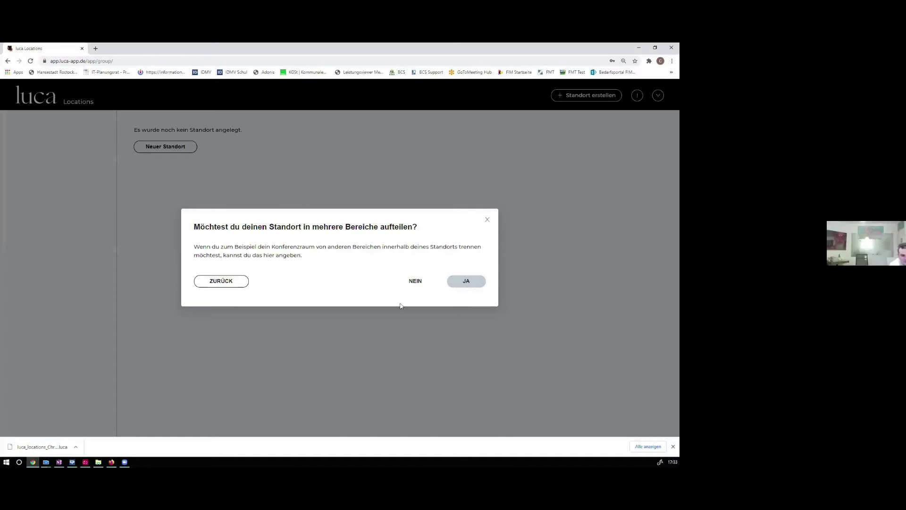
# Divide the location into three areas named Bereich 1, Bereich 2 and Bereich 3
pyautogui.click(464, 282)
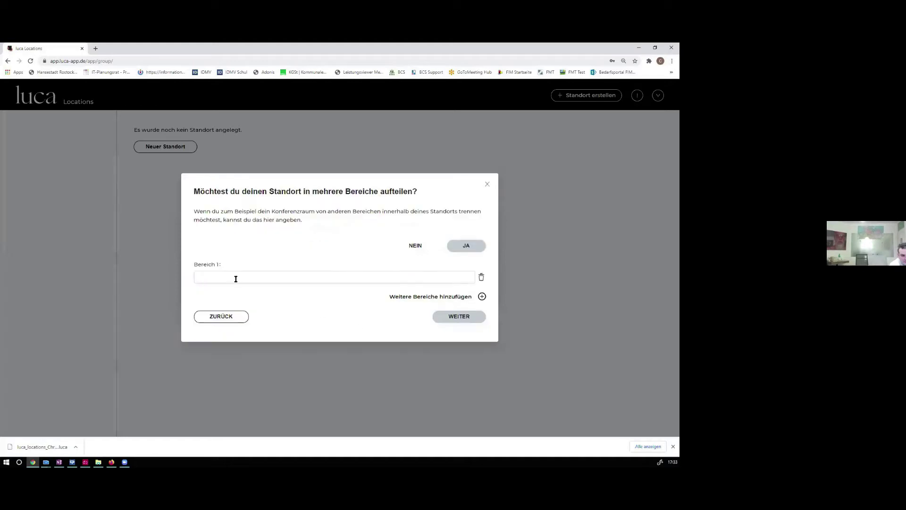
pyautogui.write('BErei')
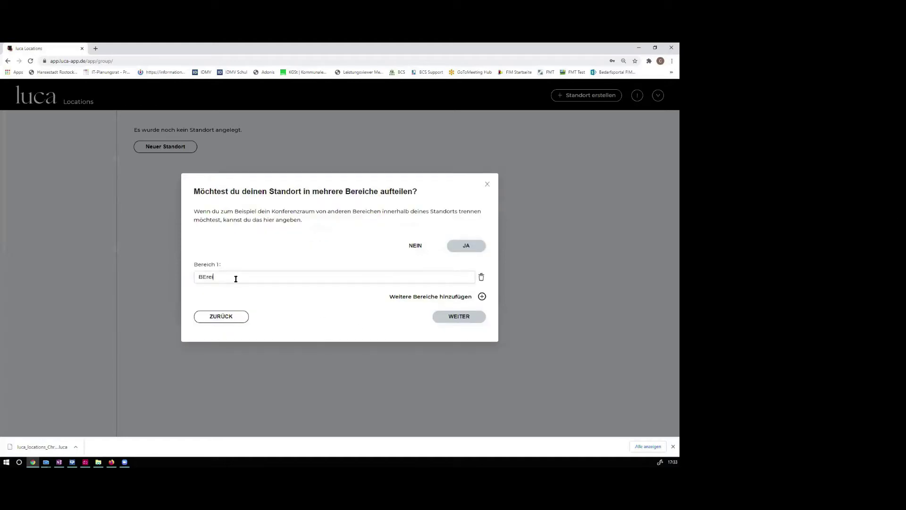
pyautogui.write('reich')
pyautogui.click(434, 296)
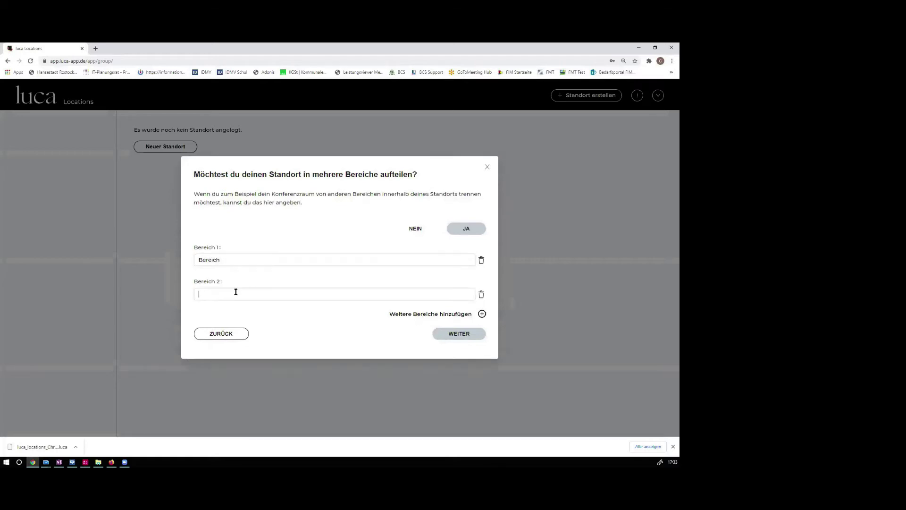
pyautogui.write('Be')
pyautogui.click(436, 315)
pyautogui.write('Bereic')
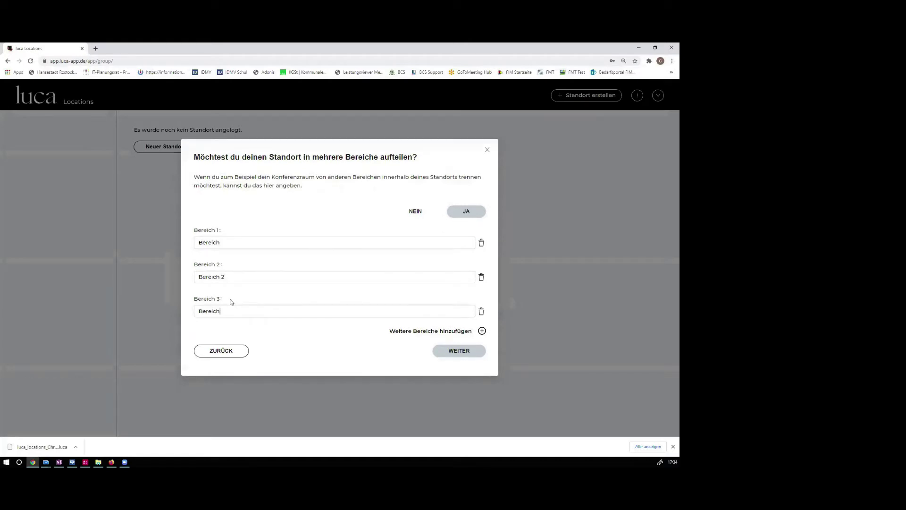
# Decline automatic guest check-out and create the Teststandort location
pyautogui.click(449, 352)
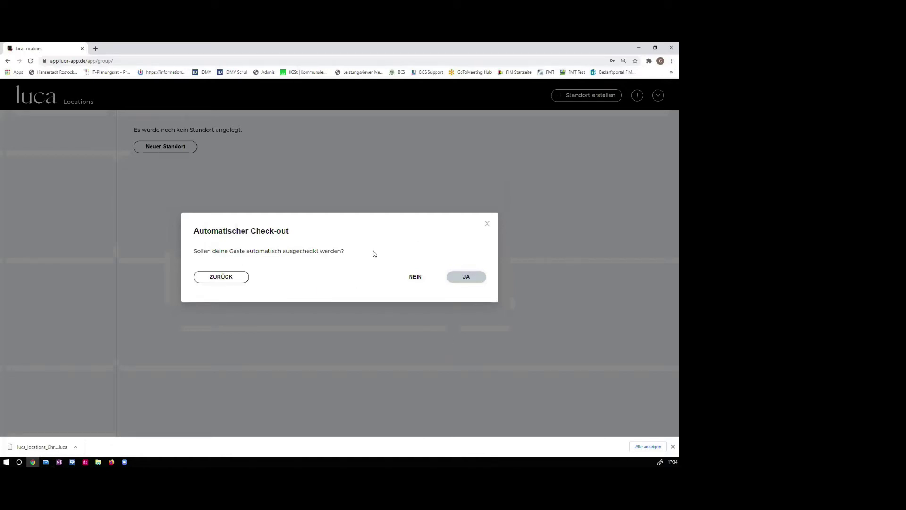
pyautogui.click(411, 281)
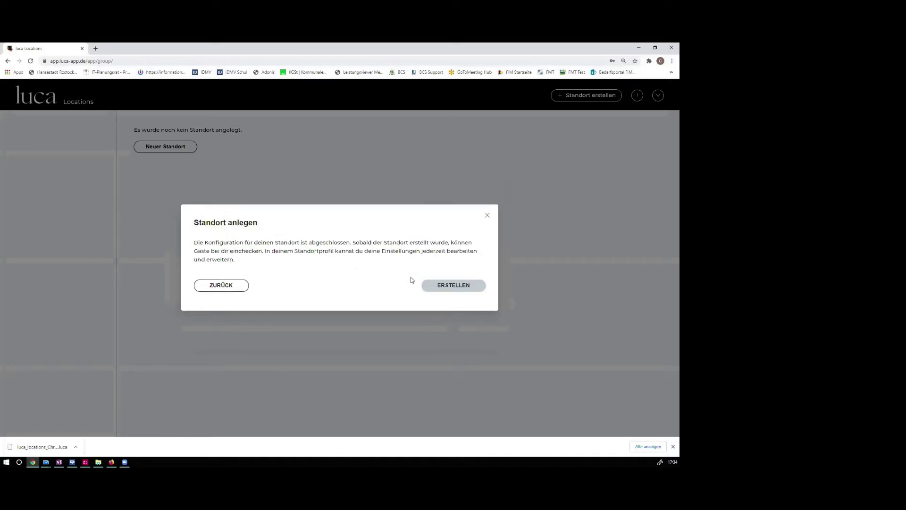
pyautogui.click(451, 289)
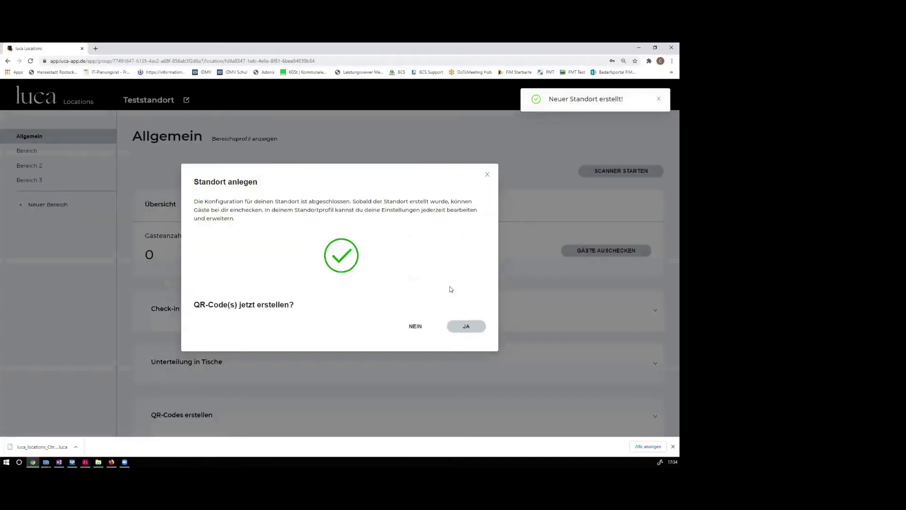
# Generate the Teststandort QR code, download it as a PDF, view it, and return to luca Locations
pyautogui.click(464, 326)
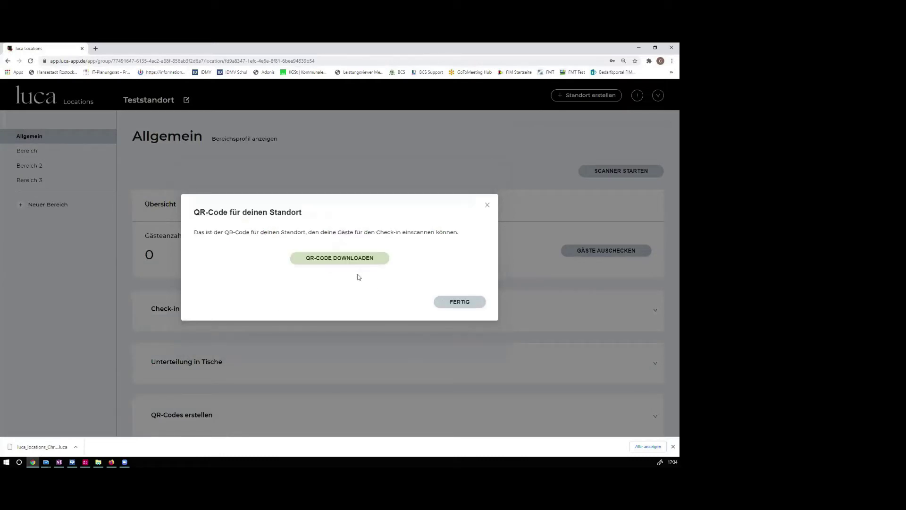
pyautogui.click(349, 259)
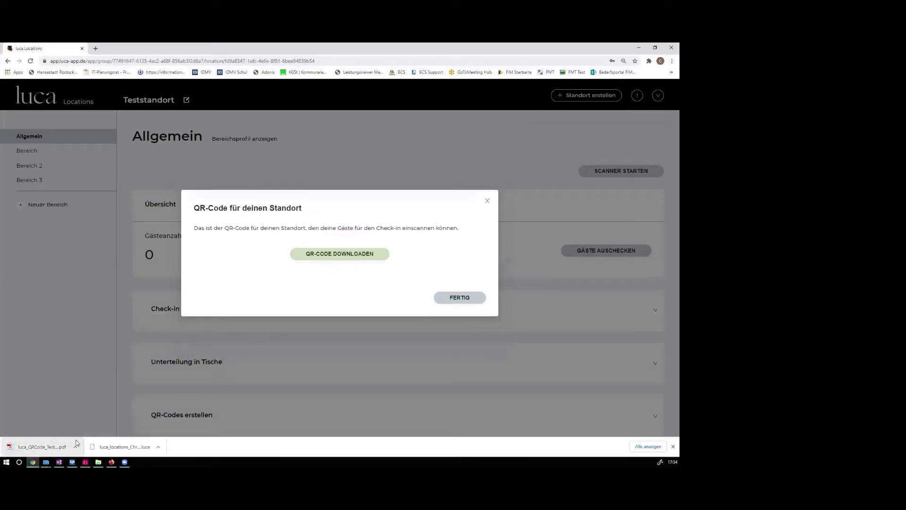
pyautogui.click(48, 446)
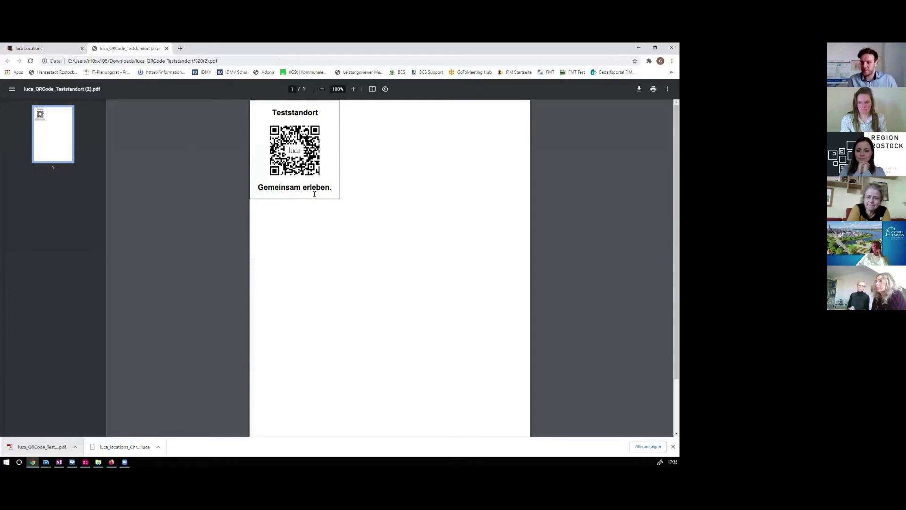
pyautogui.click(47, 48)
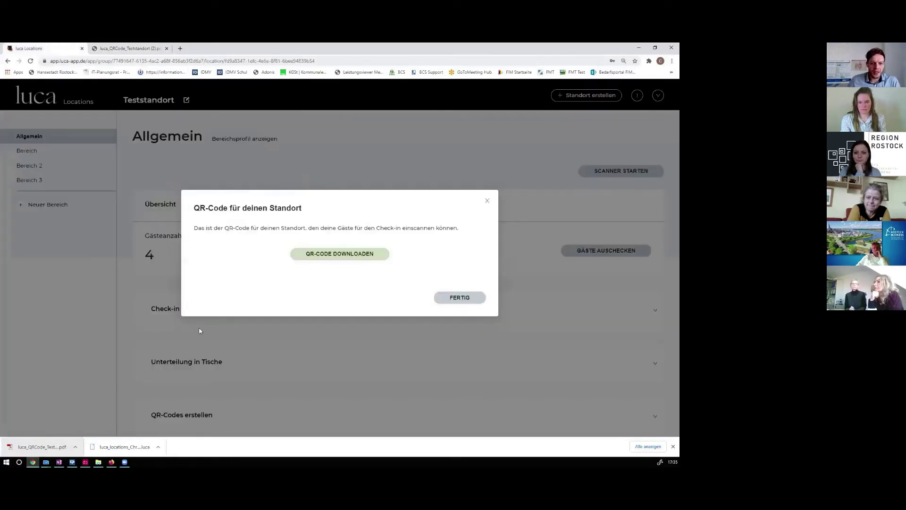
# Close the QR-code dialog and review the checked-in guest identifiers in the guest list
pyautogui.click(472, 298)
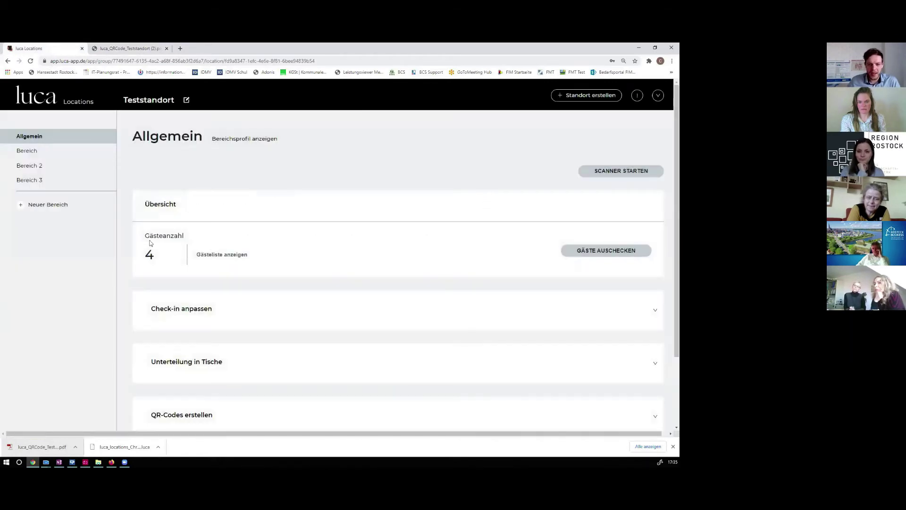
pyautogui.click(224, 258)
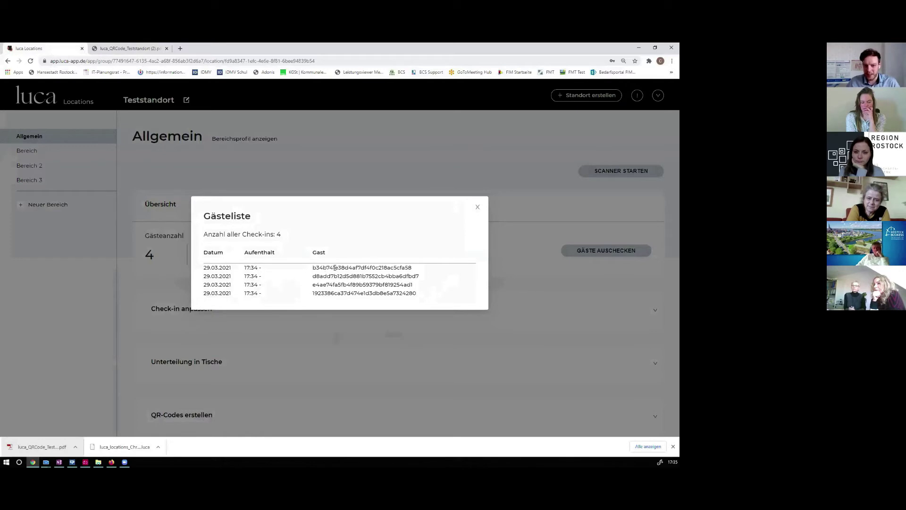
pyautogui.moveTo(323, 268); pyautogui.dragTo(397, 268)
pyautogui.moveTo(338, 277); pyautogui.dragTo(369, 277)
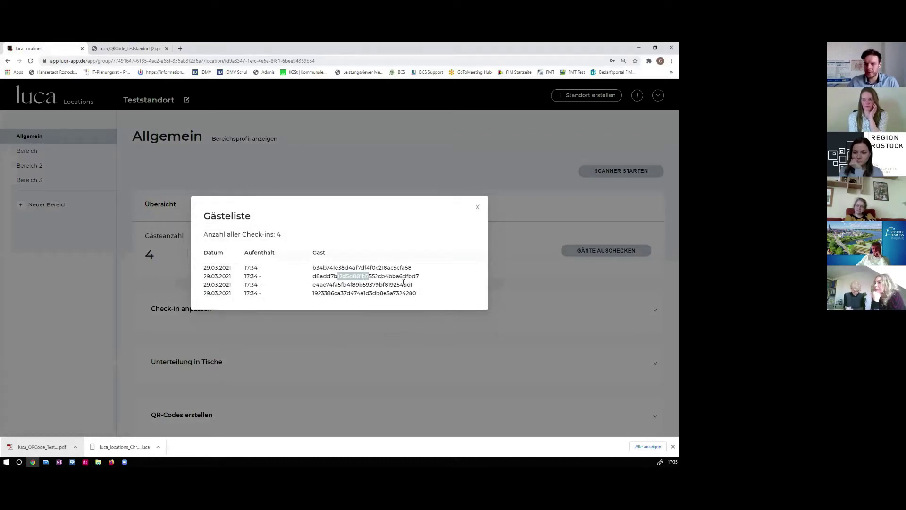
pyautogui.click(477, 207)
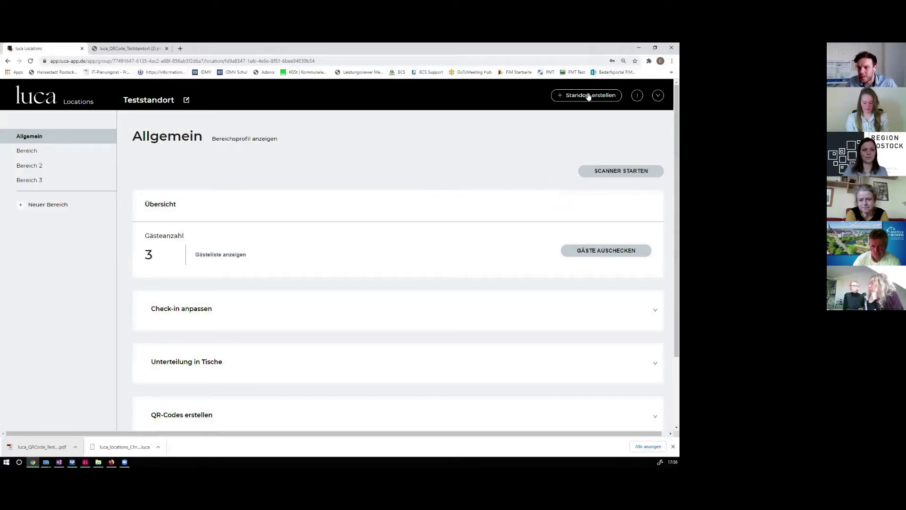
# Copy the tablet/smartphone QR-code scanner link into a new browser tab's address bar
pyautogui.click(613, 174)
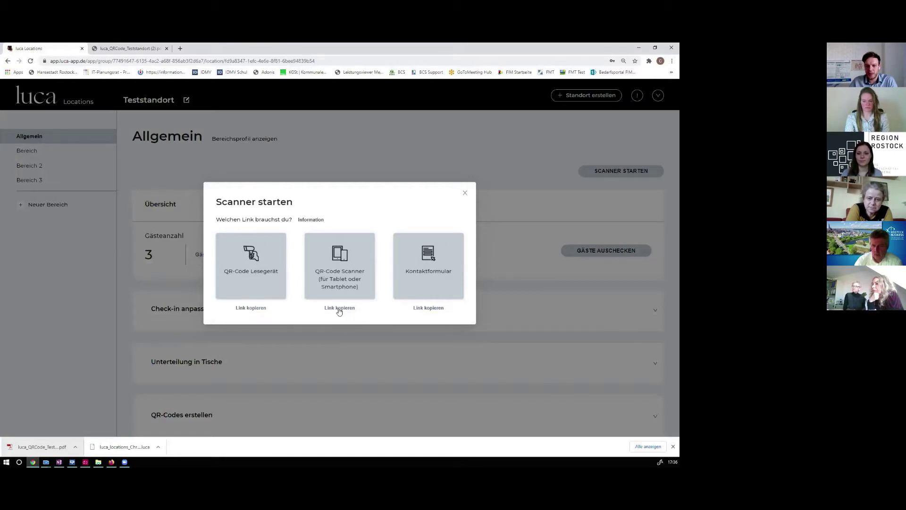
pyautogui.click(338, 309)
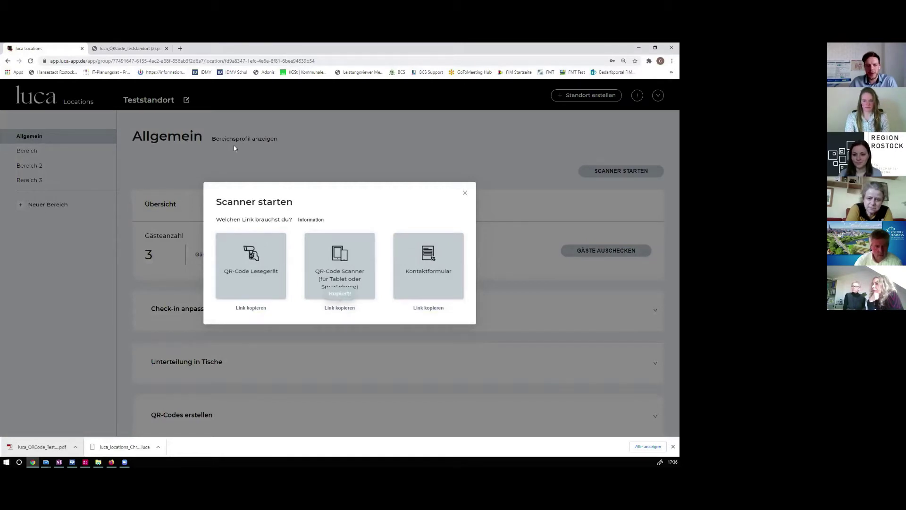
pyautogui.click(179, 48)
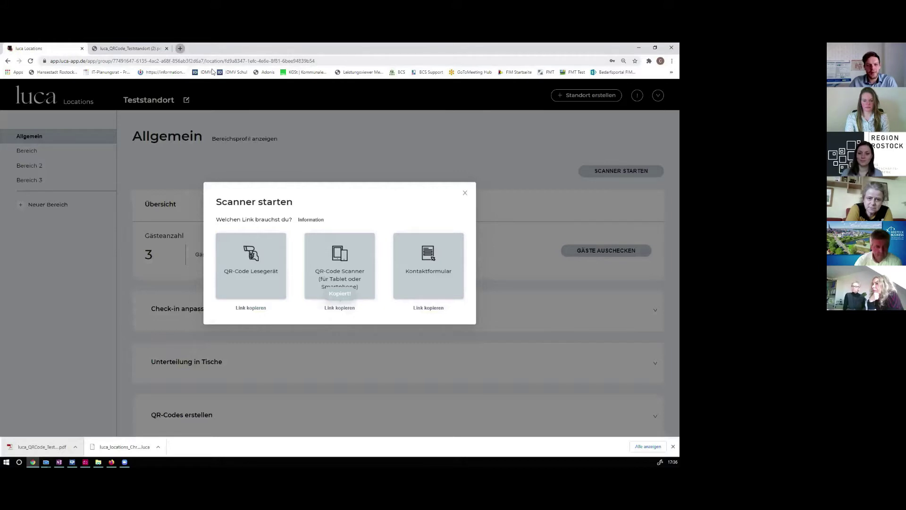
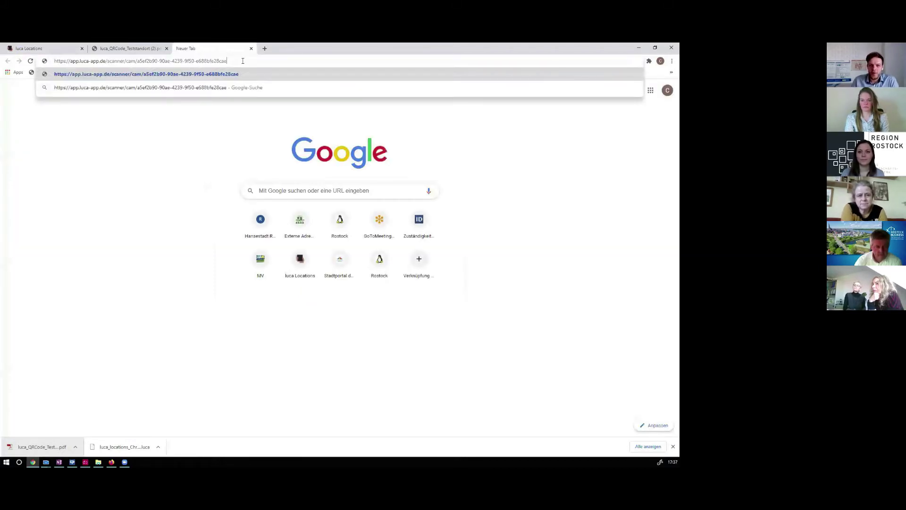
# Load the pasted luca Scanner URL and reload the scanner page
pyautogui.press('Return')
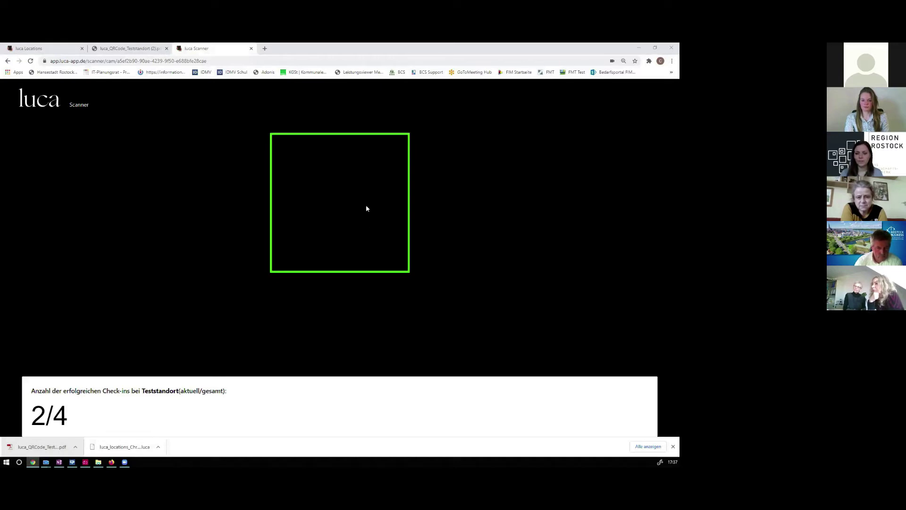
pyautogui.click(184, 61)
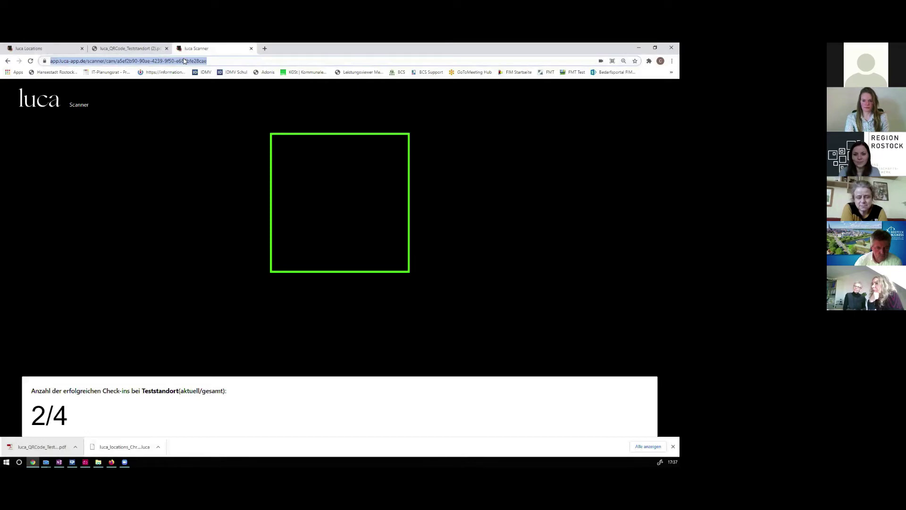
pyautogui.press('Return')
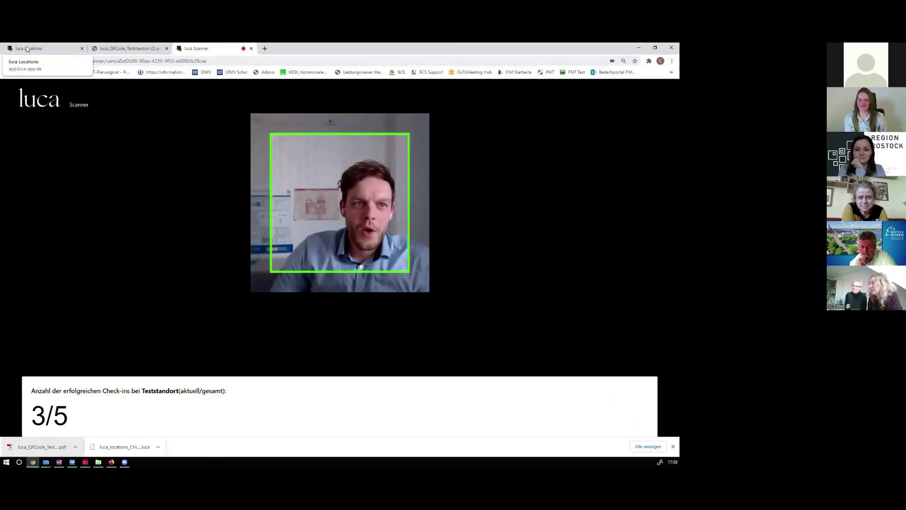
# Back in luca Locations, review the updated guest list, then open Teststandort's Kontaktformular in a new tab
pyautogui.click(43, 48)
pyautogui.click(465, 193)
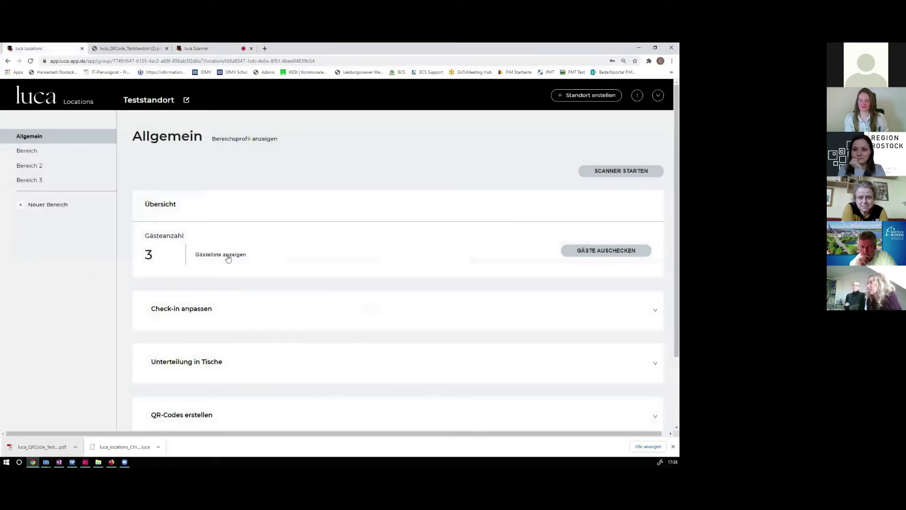
pyautogui.click(224, 255)
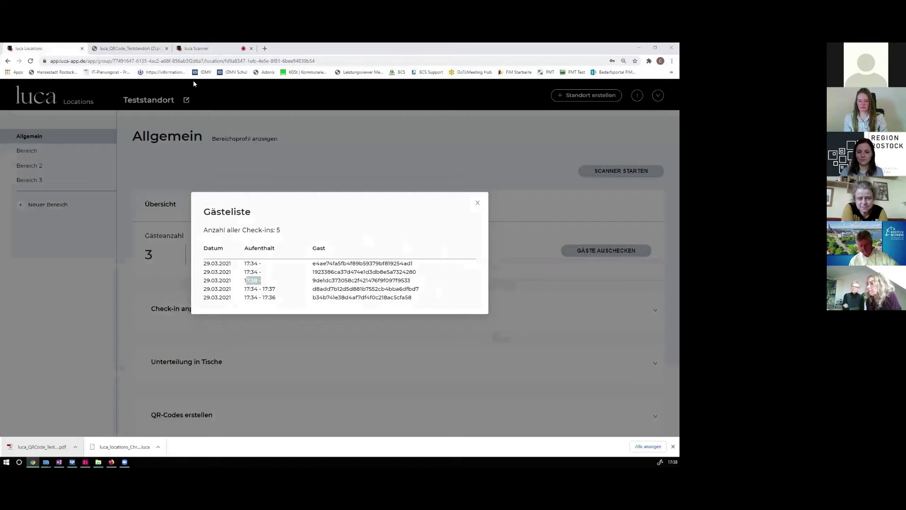
pyautogui.click(477, 203)
pyautogui.click(584, 175)
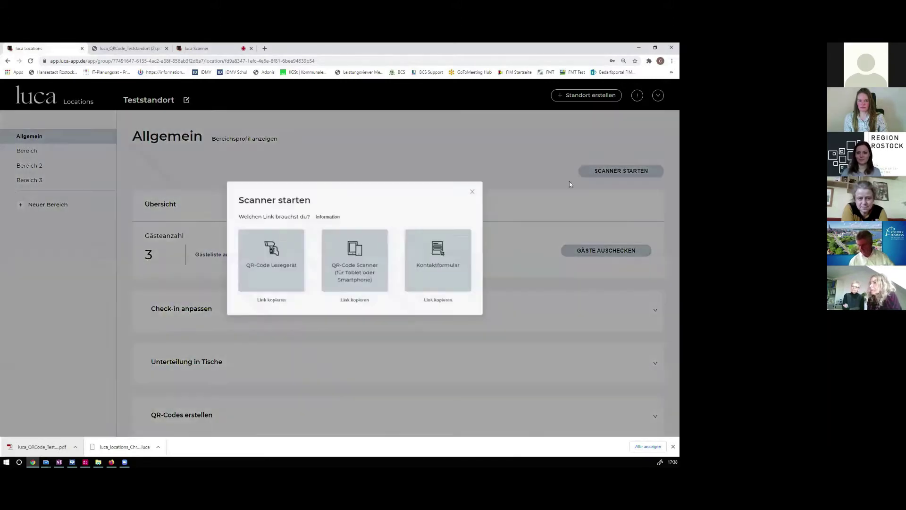
pyautogui.click(436, 266)
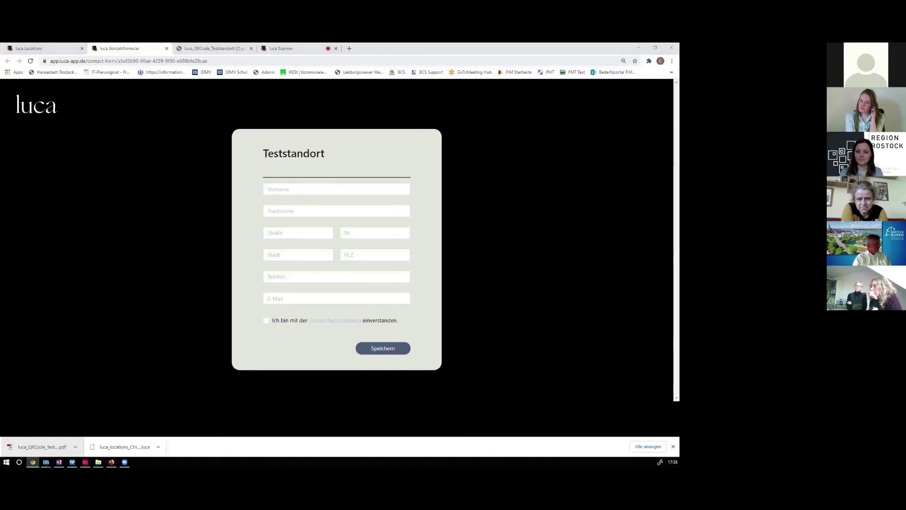
# Close the scanner tab and enter the guest's name, street, and postal code with city
pyautogui.click(336, 48)
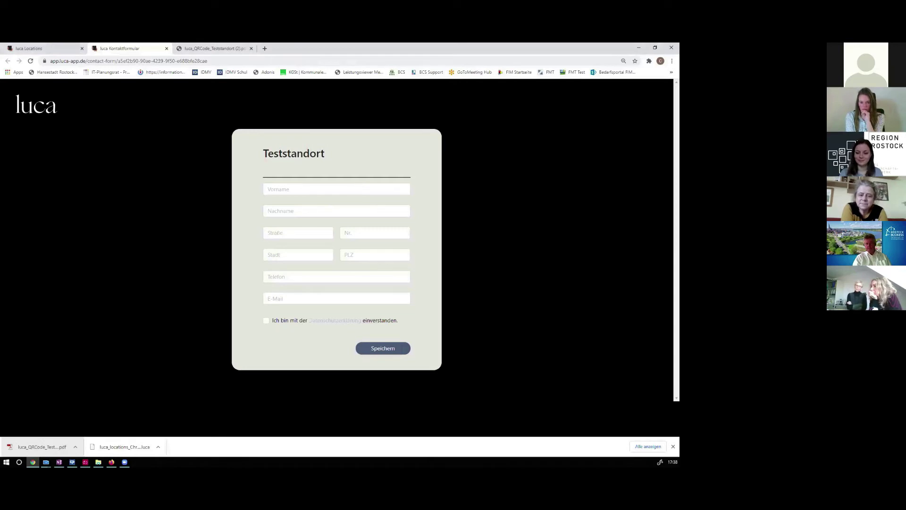
pyautogui.click(286, 189)
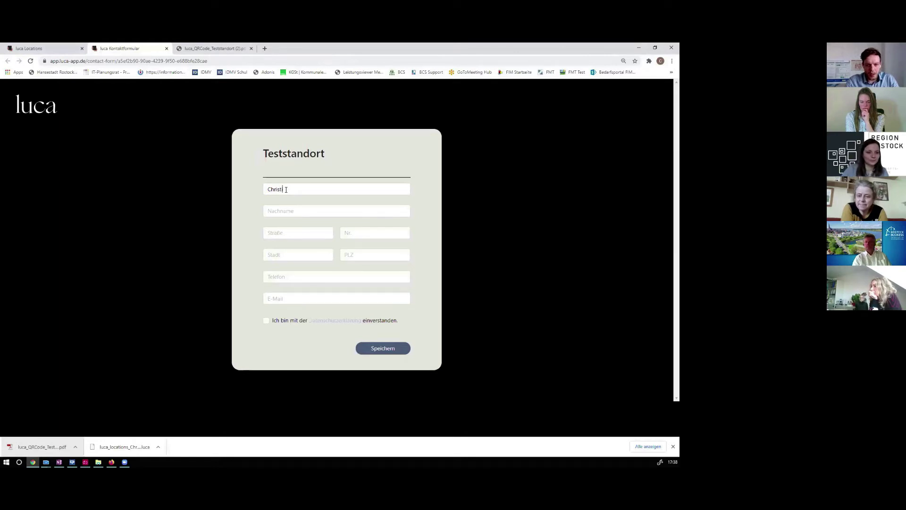
pyautogui.press('Tab')
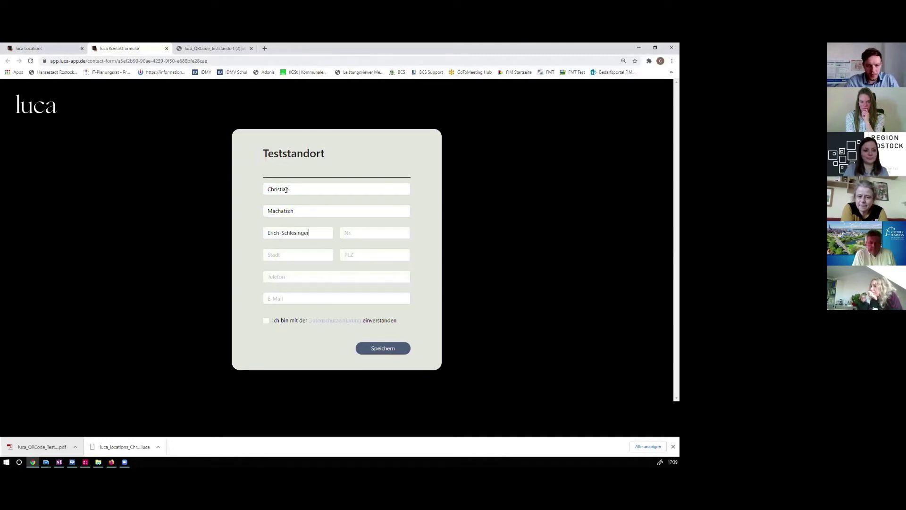
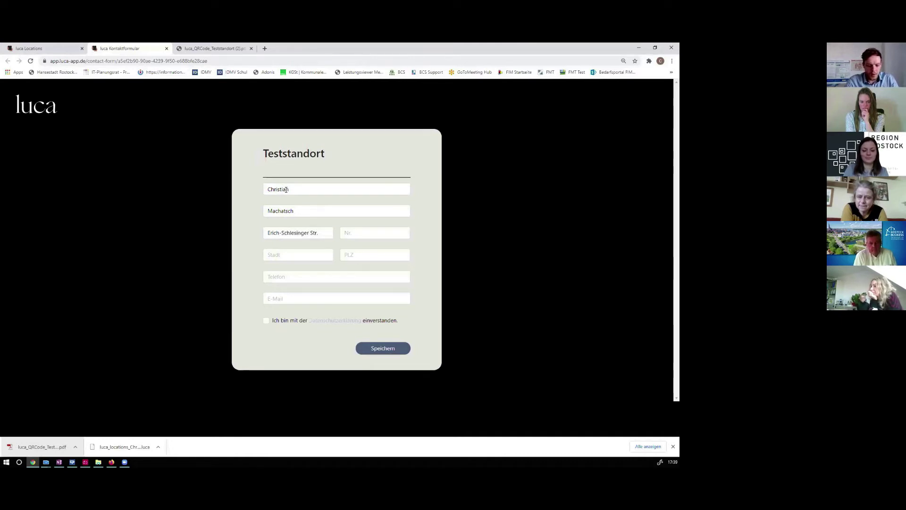
pyautogui.press('Tab')
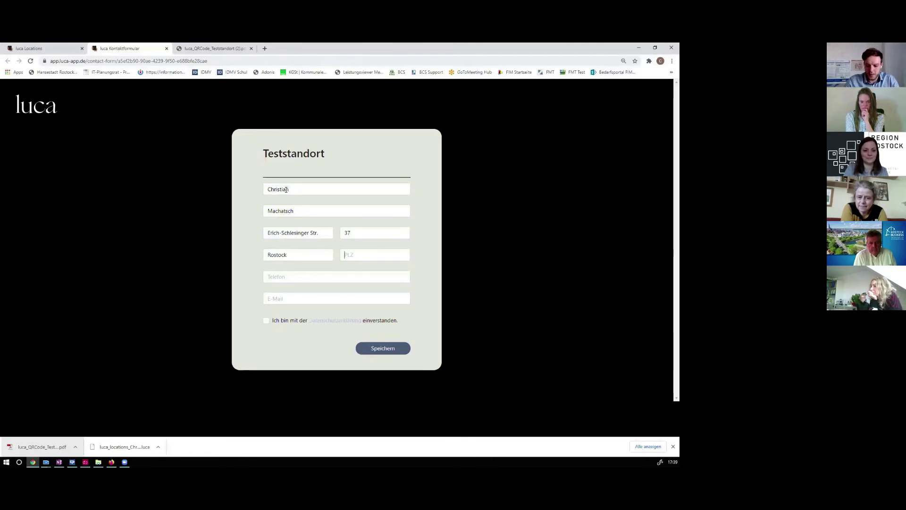
pyautogui.press('Tab')
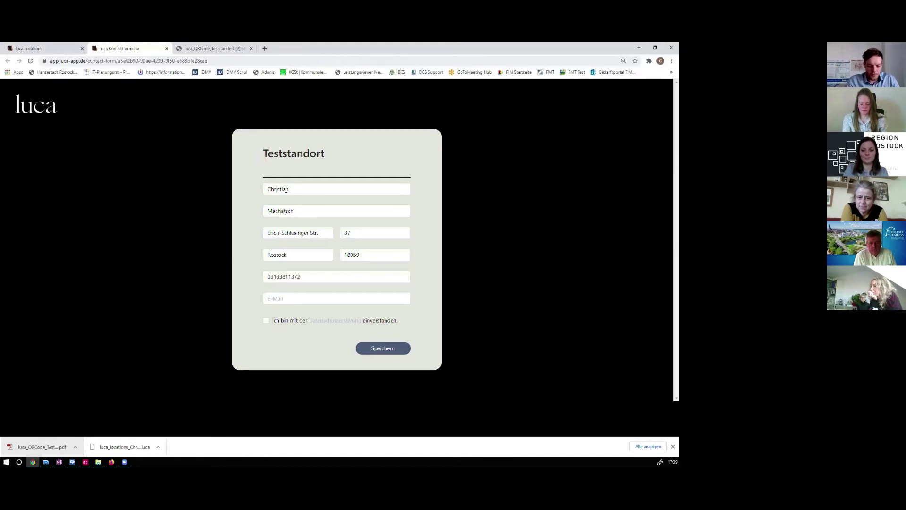
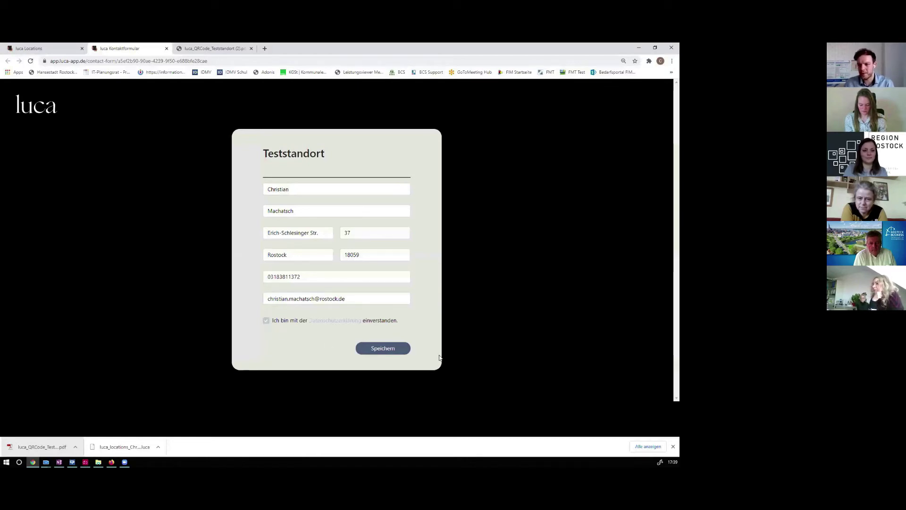
# Add the guest's phone number and e-mail, save the check-in, and return to luca Locations
pyautogui.click(382, 348)
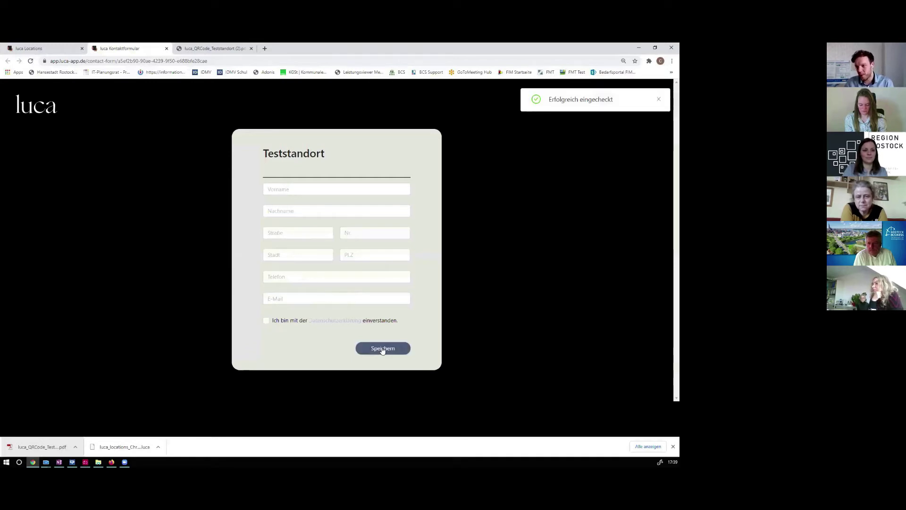
pyautogui.click(53, 47)
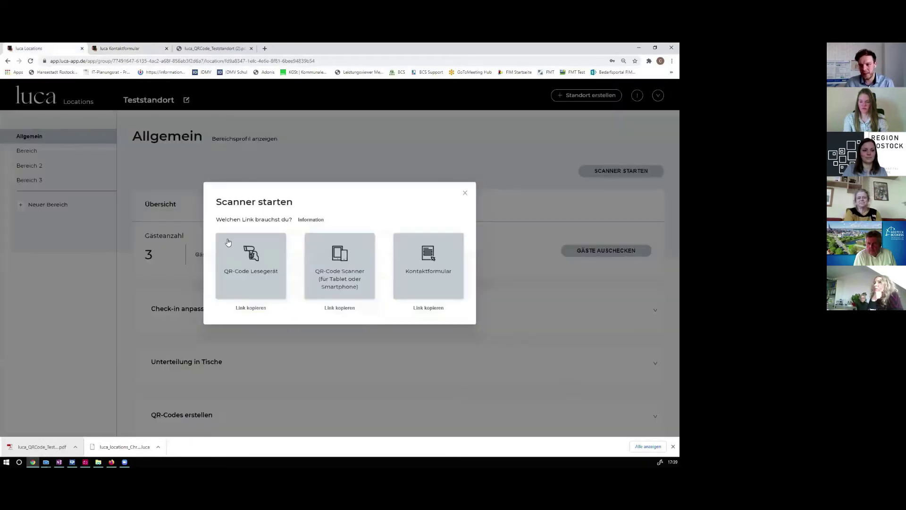
# Copy the contact form link, close the scanner options, and inspect the new guest entry in the guest list
pyautogui.click(428, 308)
pyautogui.click(465, 192)
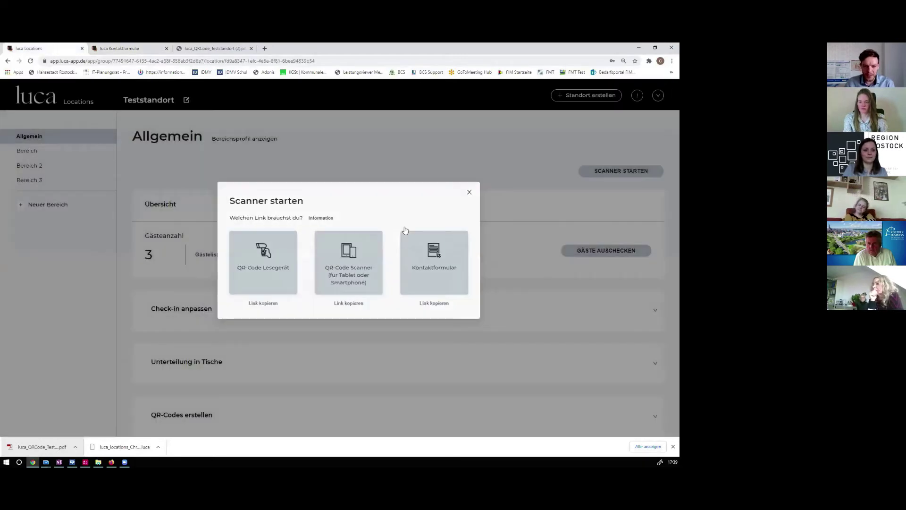
pyautogui.click(222, 257)
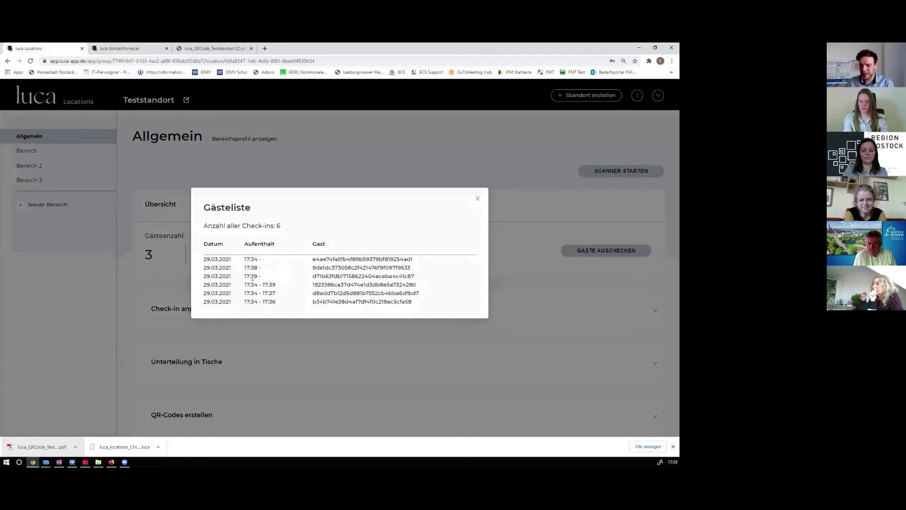
pyautogui.moveTo(316, 280); pyautogui.dragTo(419, 280)
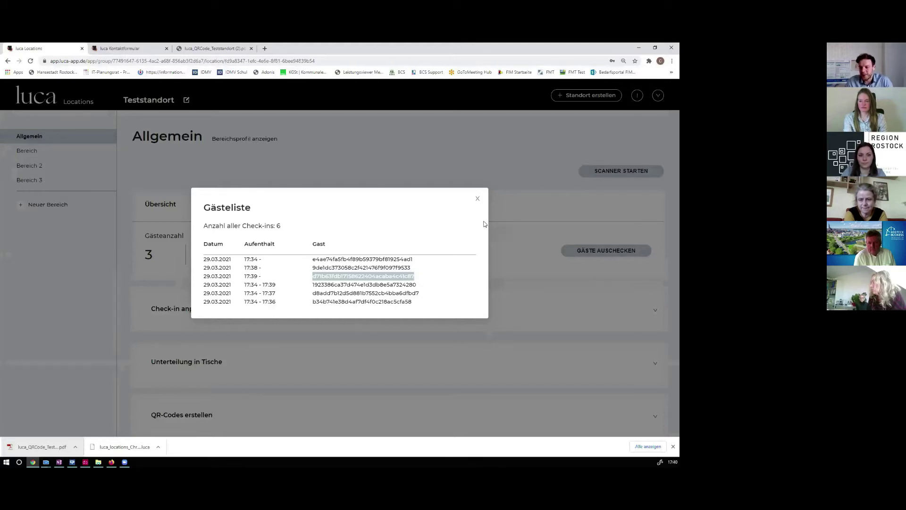
pyautogui.click(477, 198)
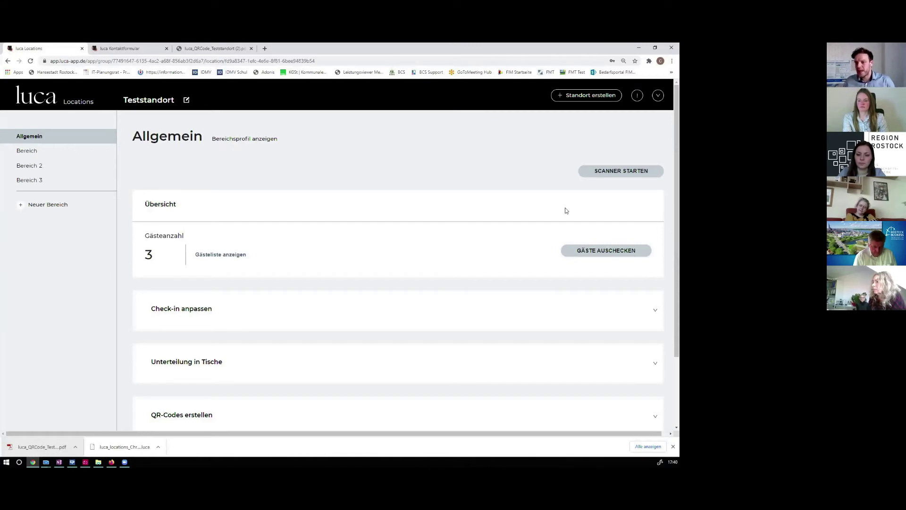
# Check out all guests from Teststandort and confirm, resetting the guest count to 0
pyautogui.click(576, 247)
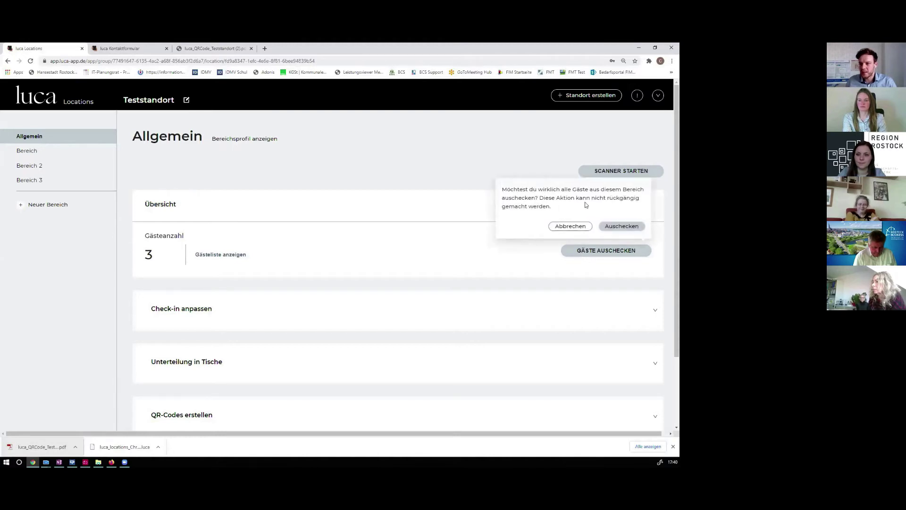
pyautogui.click(615, 228)
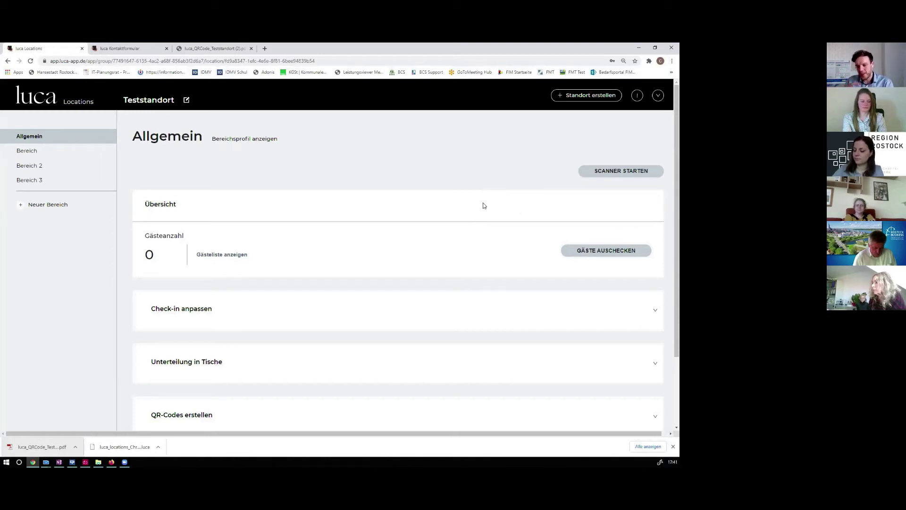
# Under Check-in anpassen, enable extra questions after check-in and add a new question
pyautogui.scroll(-2, 511, 223)
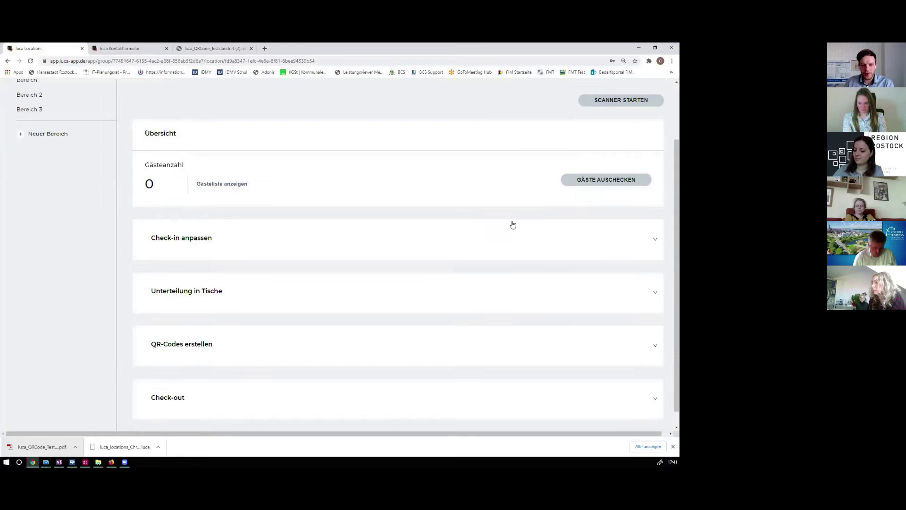
pyautogui.scroll(-1, 513, 225)
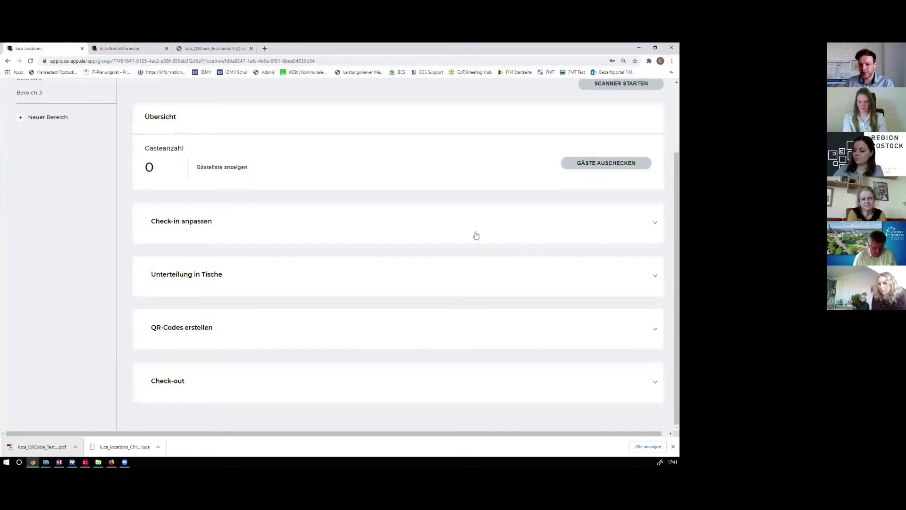
pyautogui.click(410, 227)
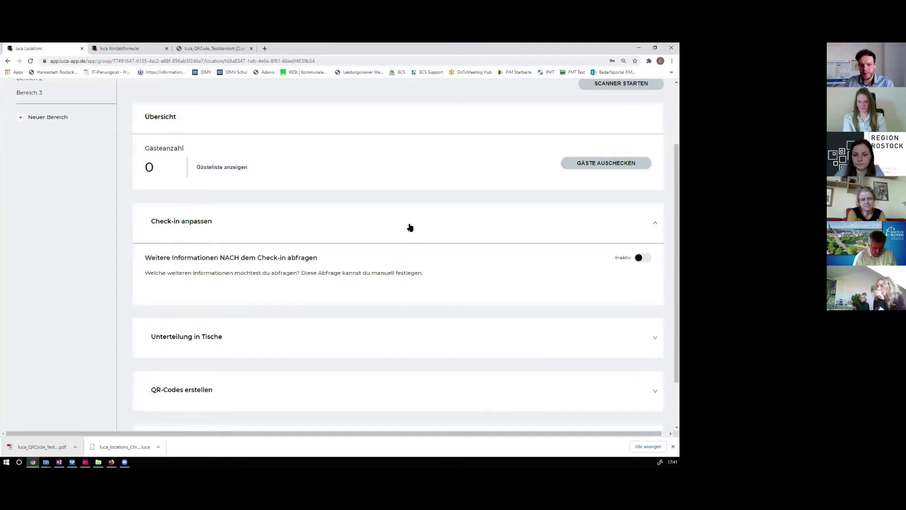
pyautogui.click(639, 257)
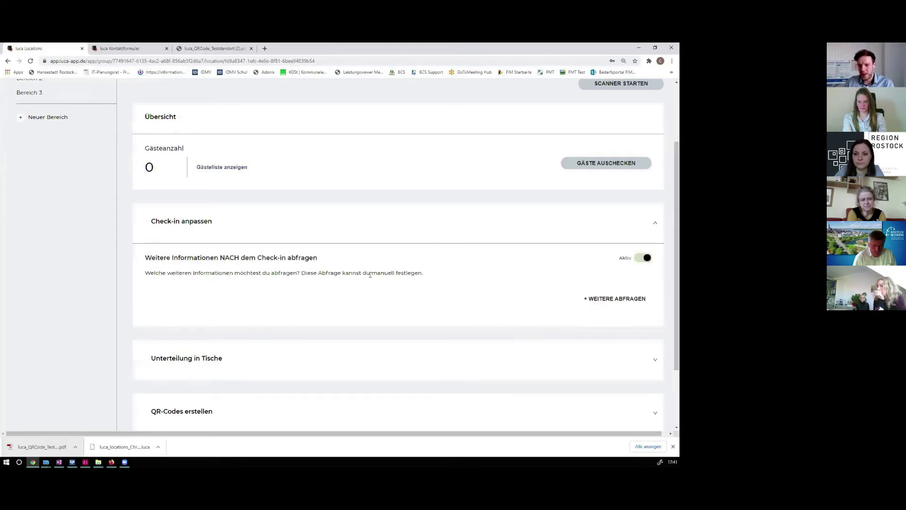
pyautogui.click(624, 299)
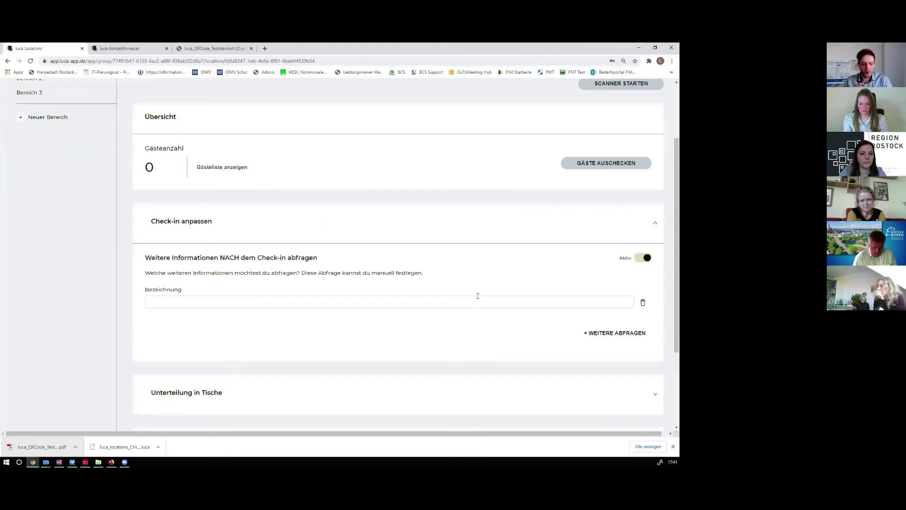
# Label the extra question 'Abfrage 1' and collapse the Check-in anpassen section
pyautogui.click(200, 302)
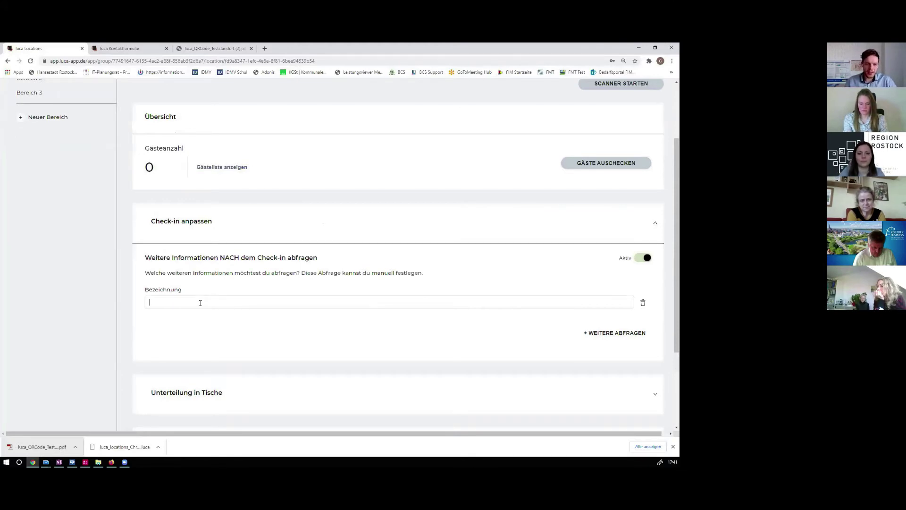
pyautogui.write('Abfrage 1')
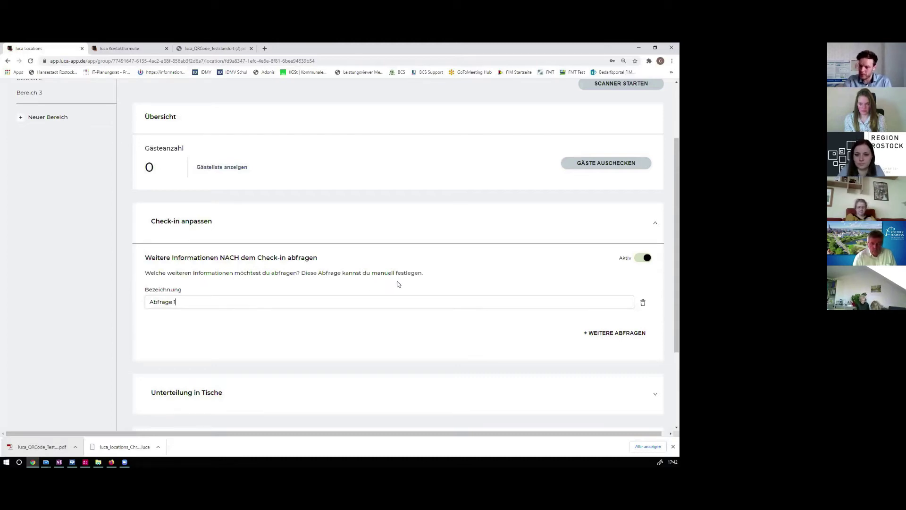
pyautogui.click(655, 223)
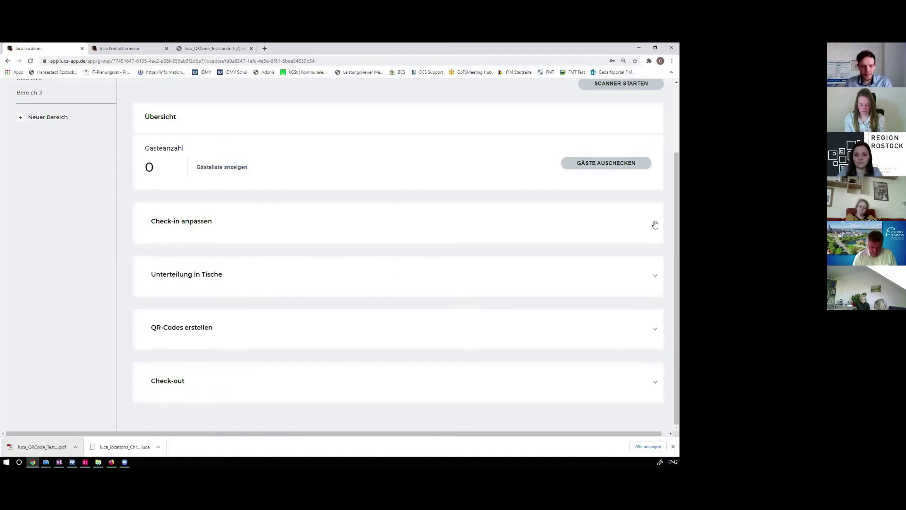
# Switch on dividing the area into tables, with 10 tables
pyautogui.click(579, 276)
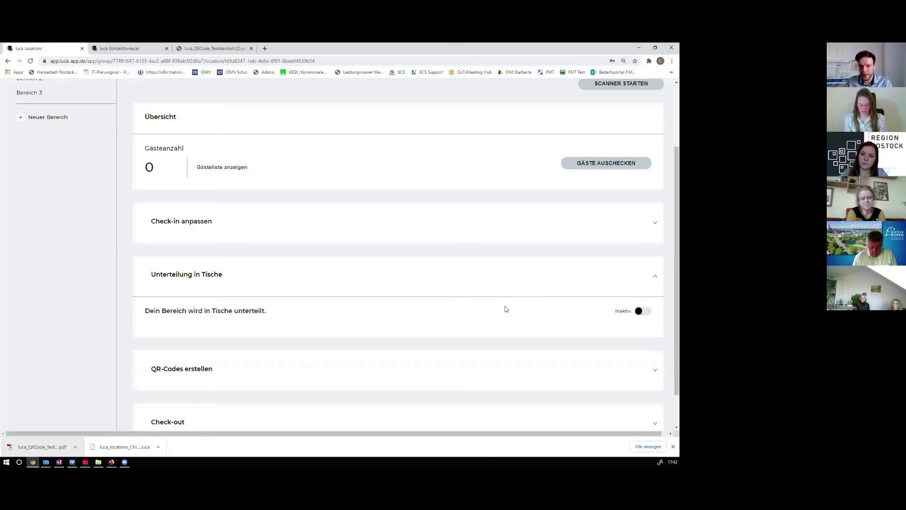
pyautogui.click(638, 312)
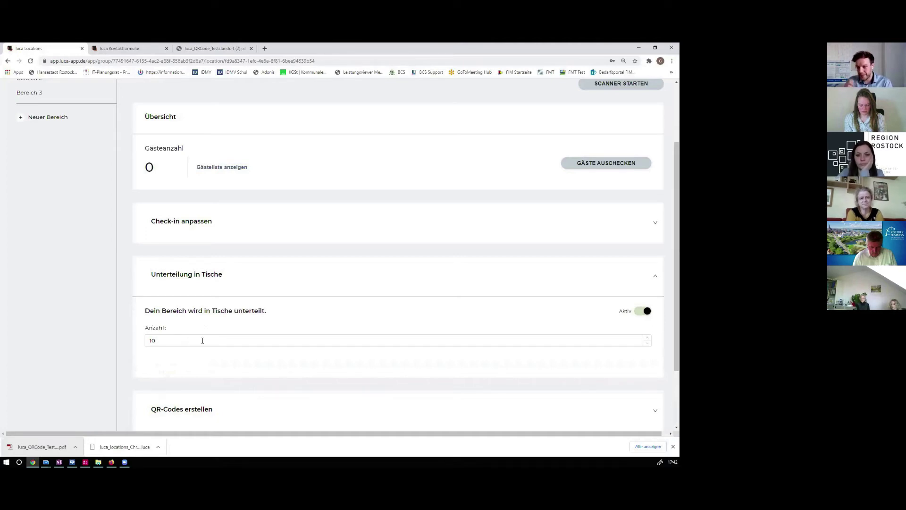
pyautogui.scroll(-2, 566, 330)
# Generate the QR codes for the 10 tables and open the downloaded PDF
pyautogui.click(577, 329)
pyautogui.click(624, 388)
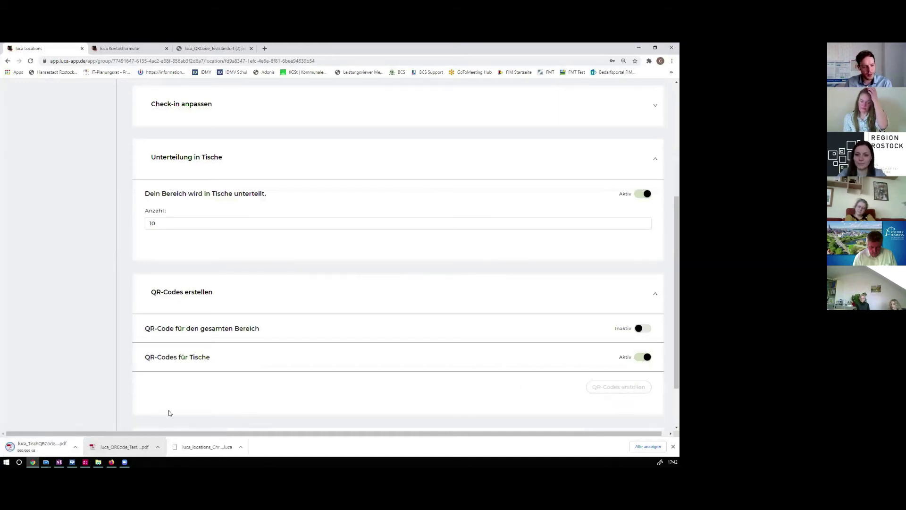
pyautogui.click(52, 446)
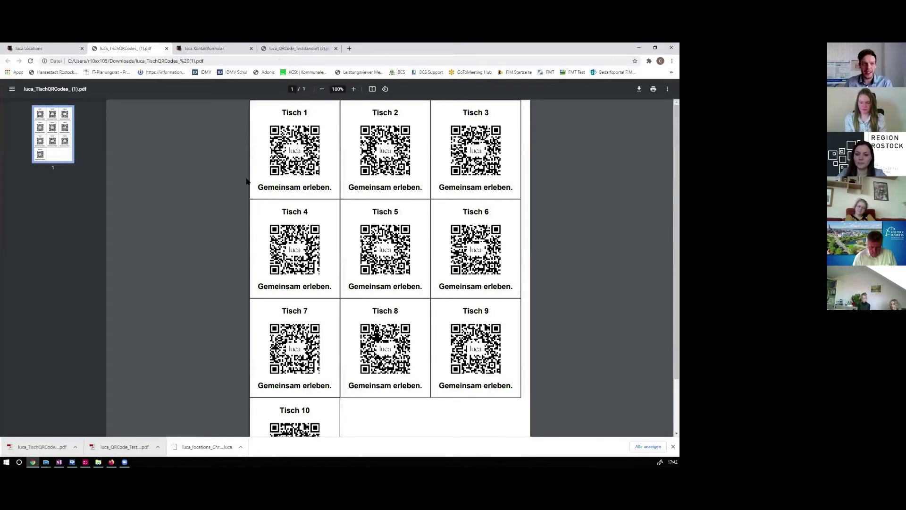
pyautogui.click(32, 46)
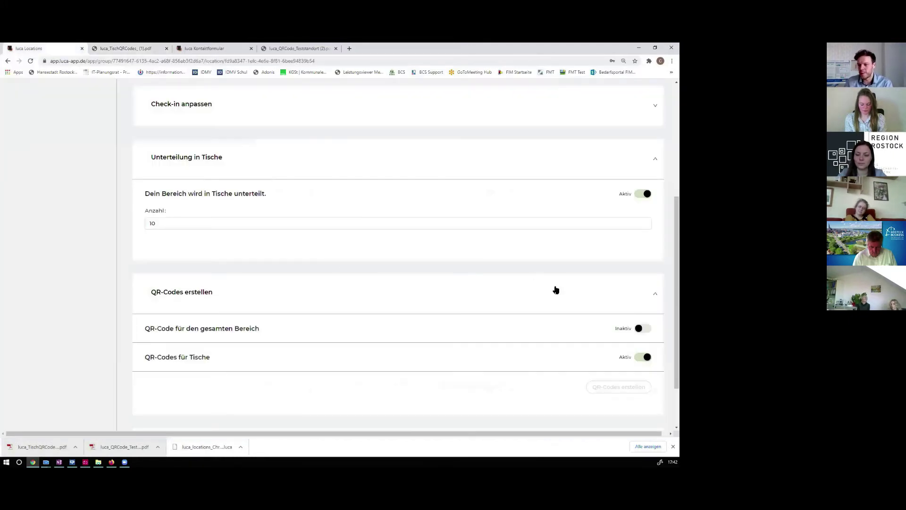
# Generate one QR code for the whole area and open its downloaded PDF
pyautogui.click(640, 330)
pyautogui.click(628, 388)
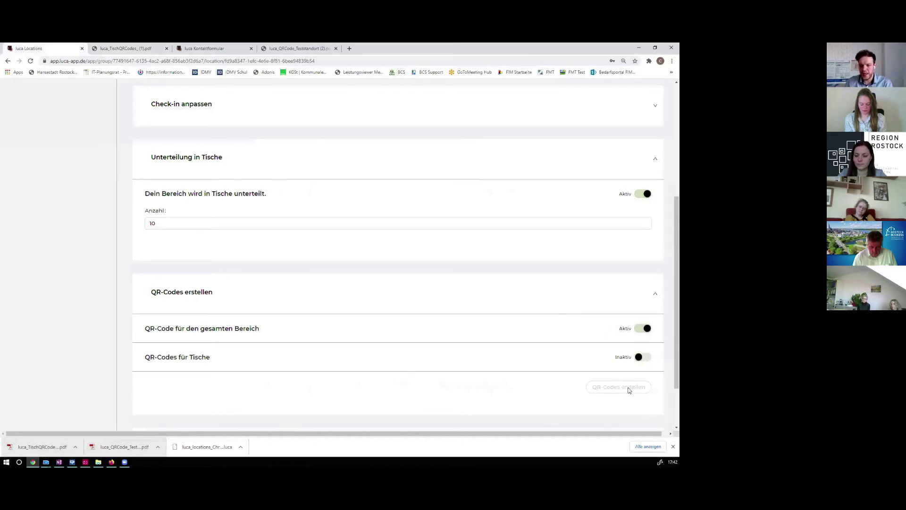
pyautogui.click(46, 445)
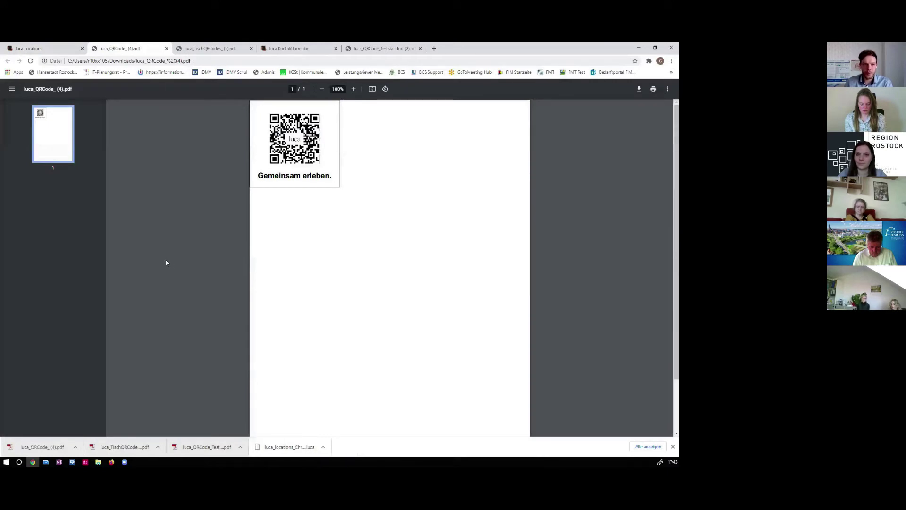
pyautogui.click(36, 51)
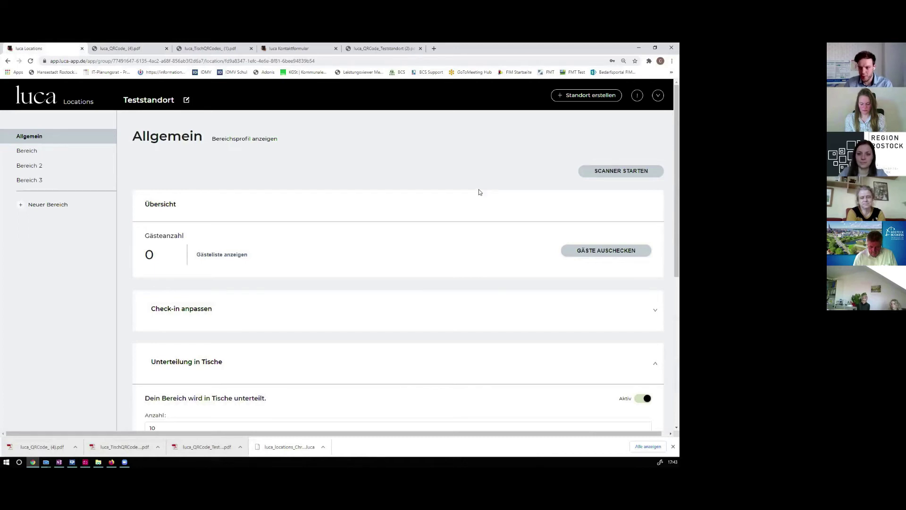
# Activate automatic guest check-out with a 500 m radius, then collapse the Check-out section
pyautogui.scroll(-6, 479, 192)
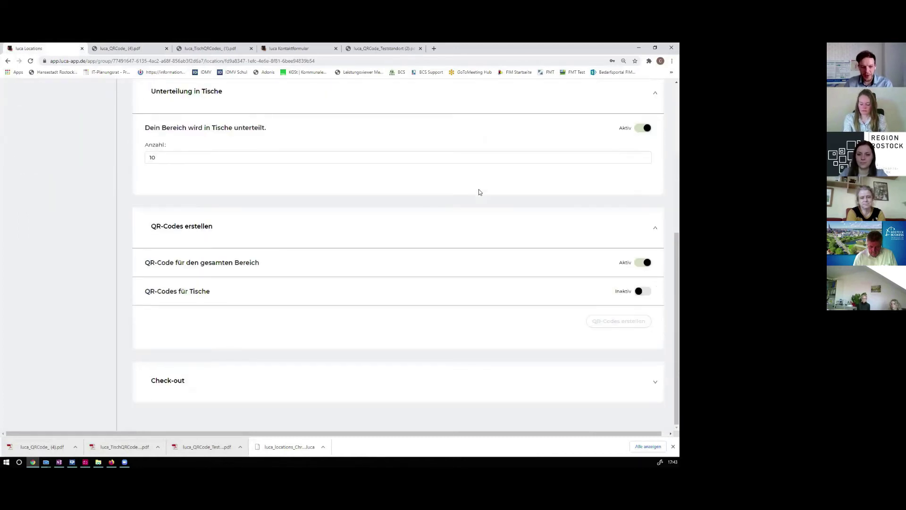
pyautogui.click(566, 377)
pyautogui.scroll(-2, 572, 378)
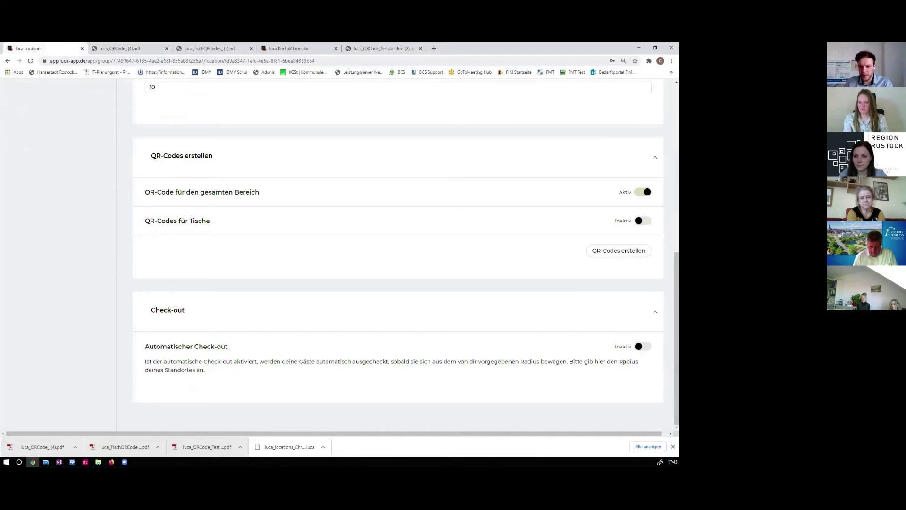
pyautogui.click(639, 347)
pyautogui.scroll(-1, 281, 346)
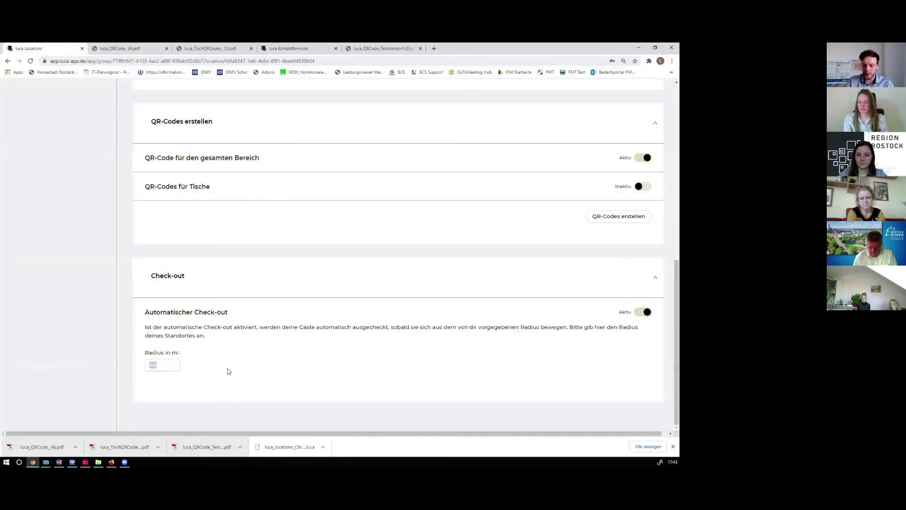
pyautogui.write('500')
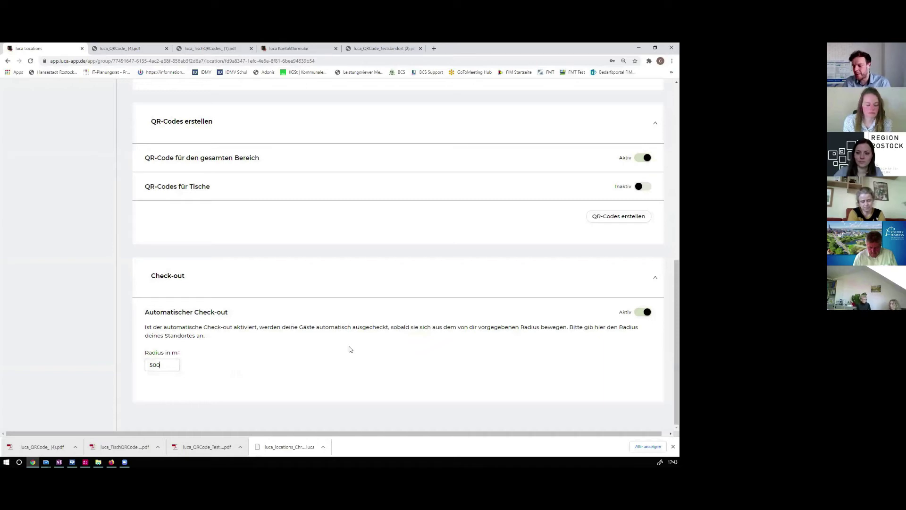
pyautogui.click(170, 365)
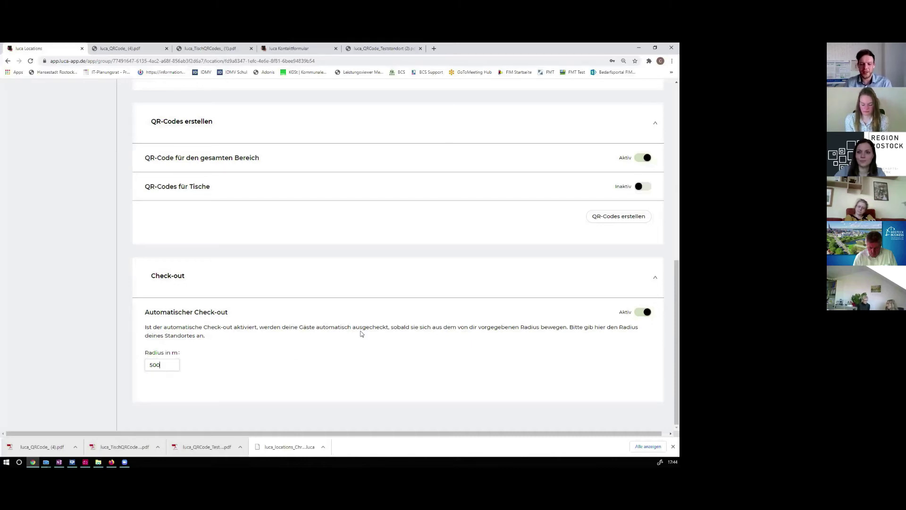
pyautogui.click(673, 446)
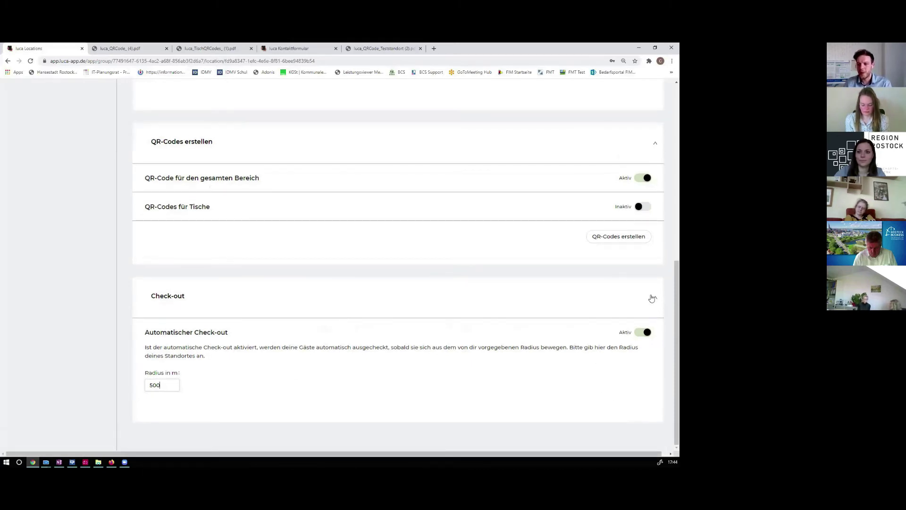
pyautogui.click(653, 297)
# Collapse the QR-Codes erstellen and Unterteilung in Tische sections, then cancel the new-location dialog
pyautogui.click(657, 250)
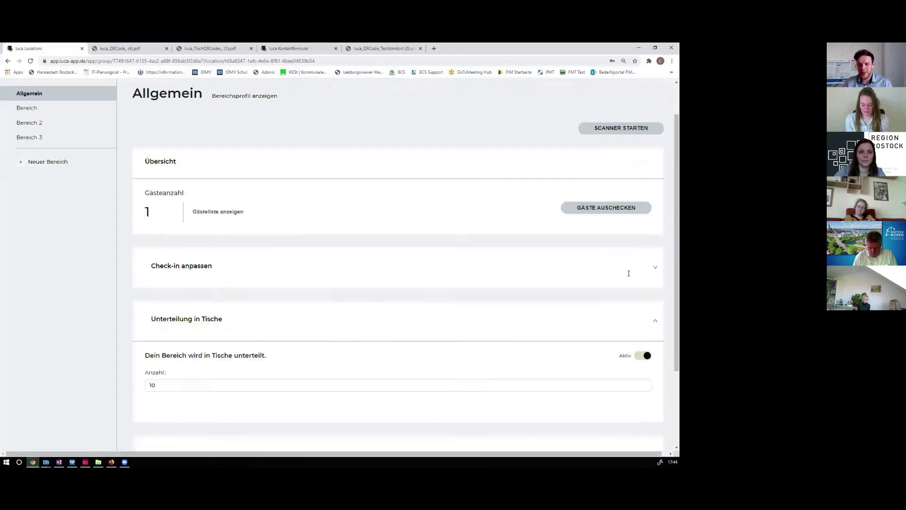
pyautogui.click(657, 353)
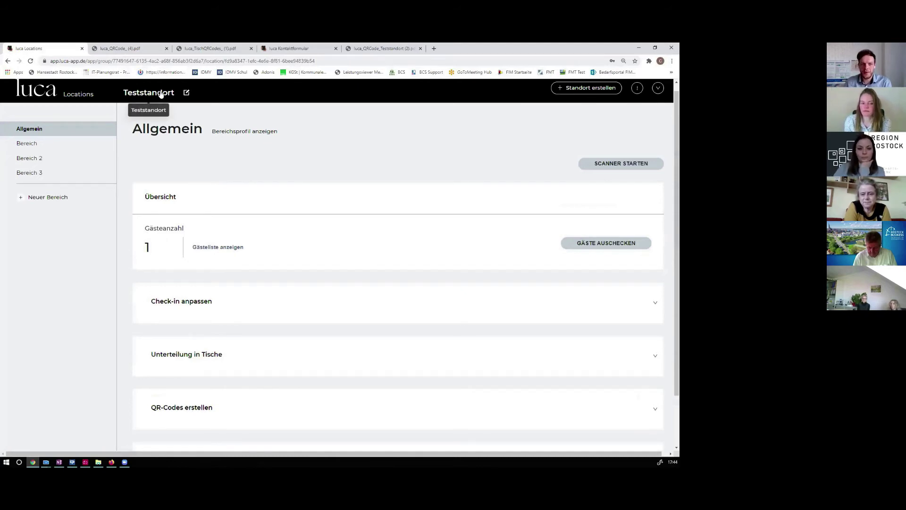
pyautogui.click(580, 89)
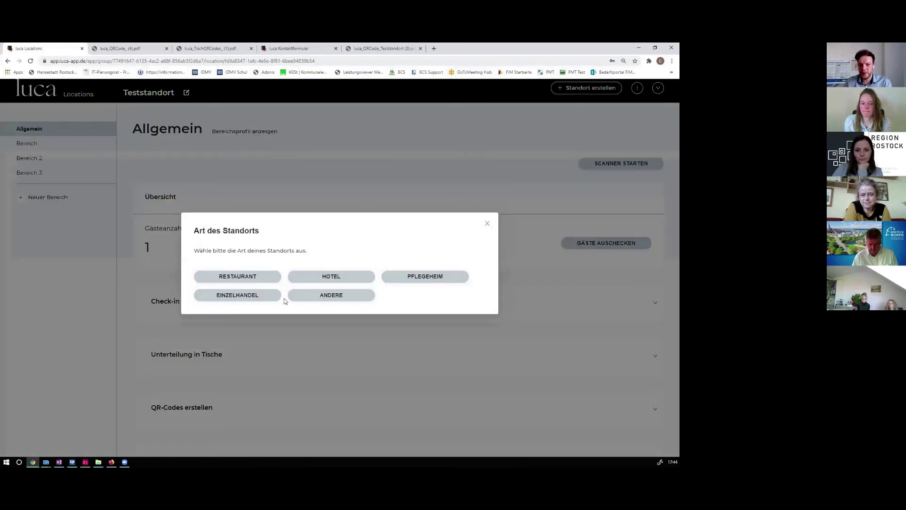
pyautogui.click(487, 223)
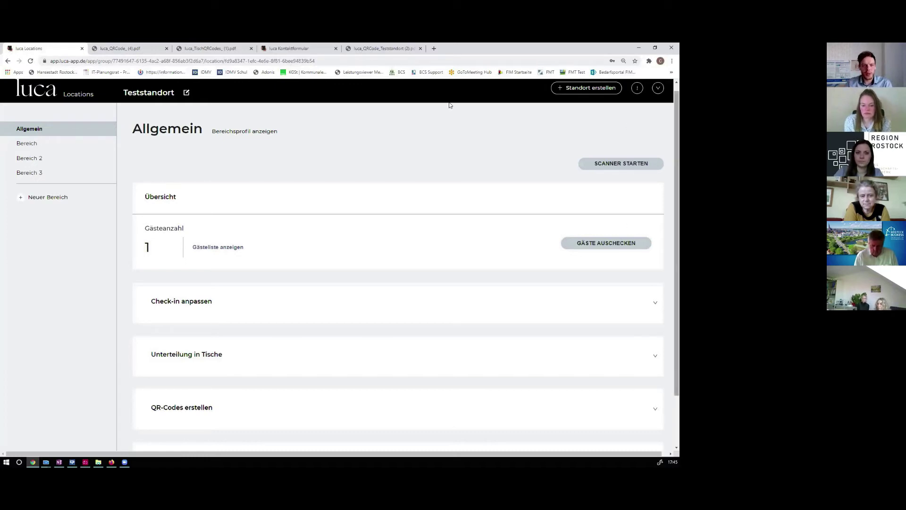
# Minimise the Chrome window to show the desktop
pyautogui.scroll(-1, 432, 155)
pyautogui.scroll(2, 439, 166)
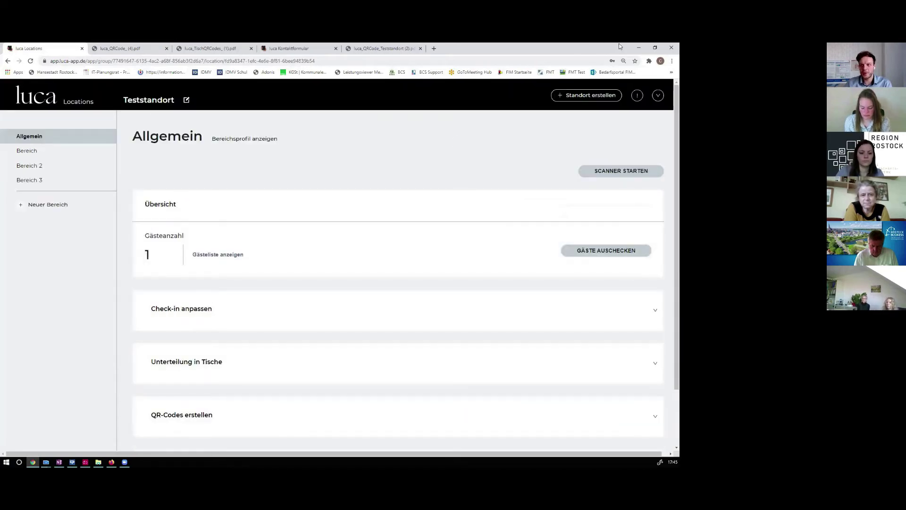
pyautogui.click(638, 47)
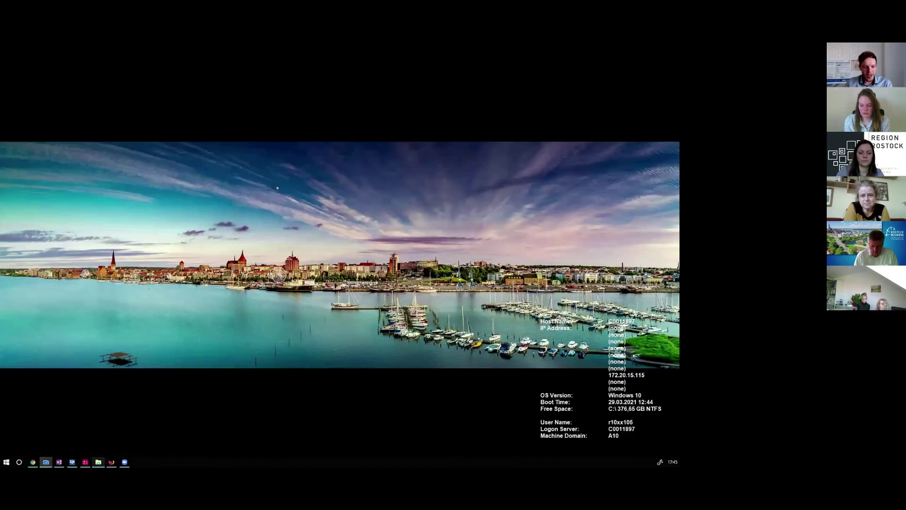